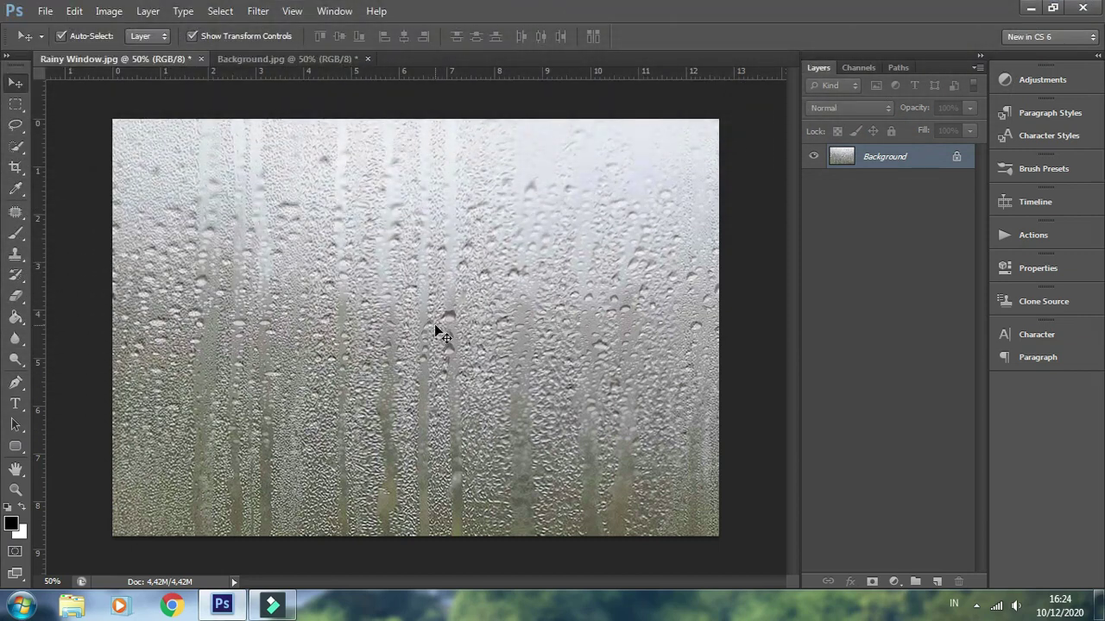
Bring the Background.jpg night-city skyline document to the front.
left_click(267, 60)
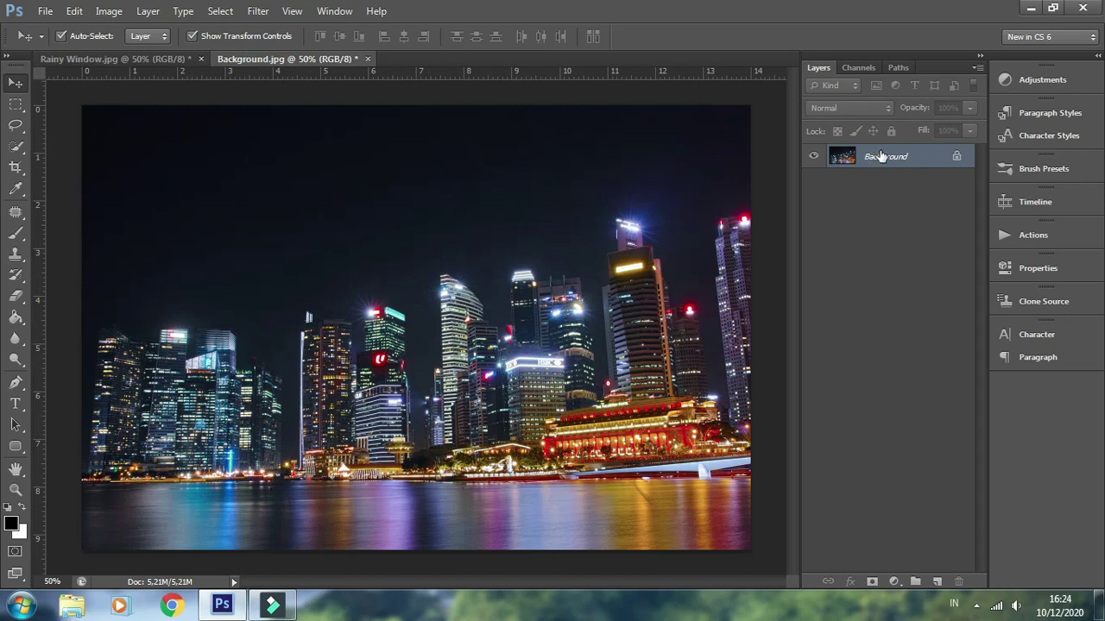
Duplicate the skyline layer and move it into the Rainy Window.jpg document.
key("ctrl+j")
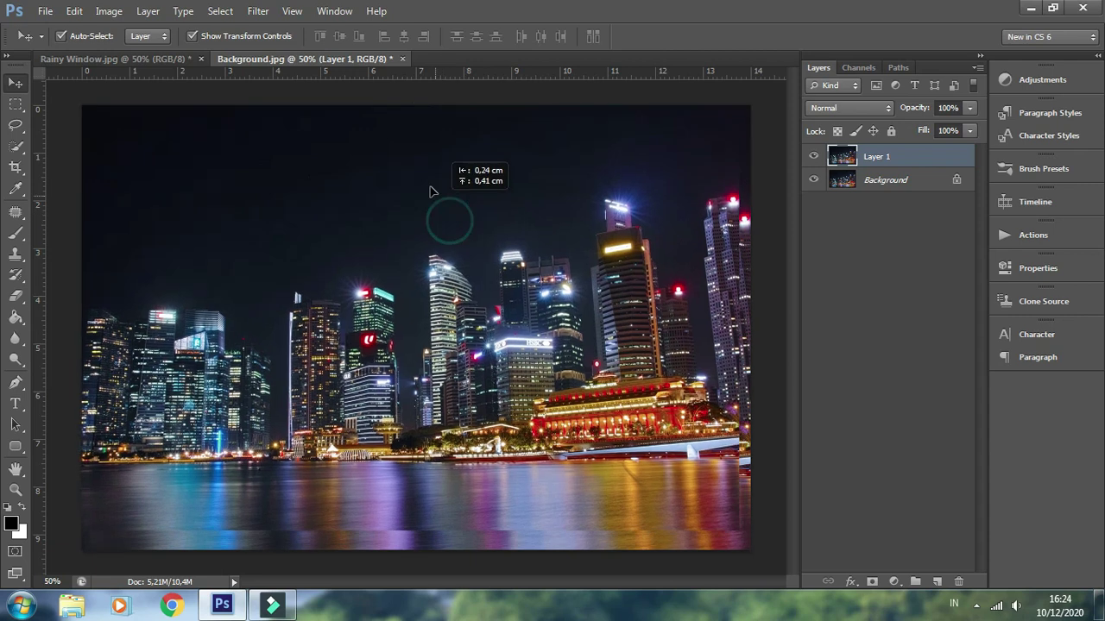
left_click_drag(449, 226, 362, 91)
left_click(149, 58)
mouse_move(149, 59)
left_mouse_down()
mouse_move(303, 230)
mouse_move(456, 240)
left_mouse_up()
Scale the skyline layer to about 94% so it covers the rainy window canvas.
key("ctrl+t")
left_click_drag(718, 91, 723, 119)
left_click_drag(547, 239, 564, 241)
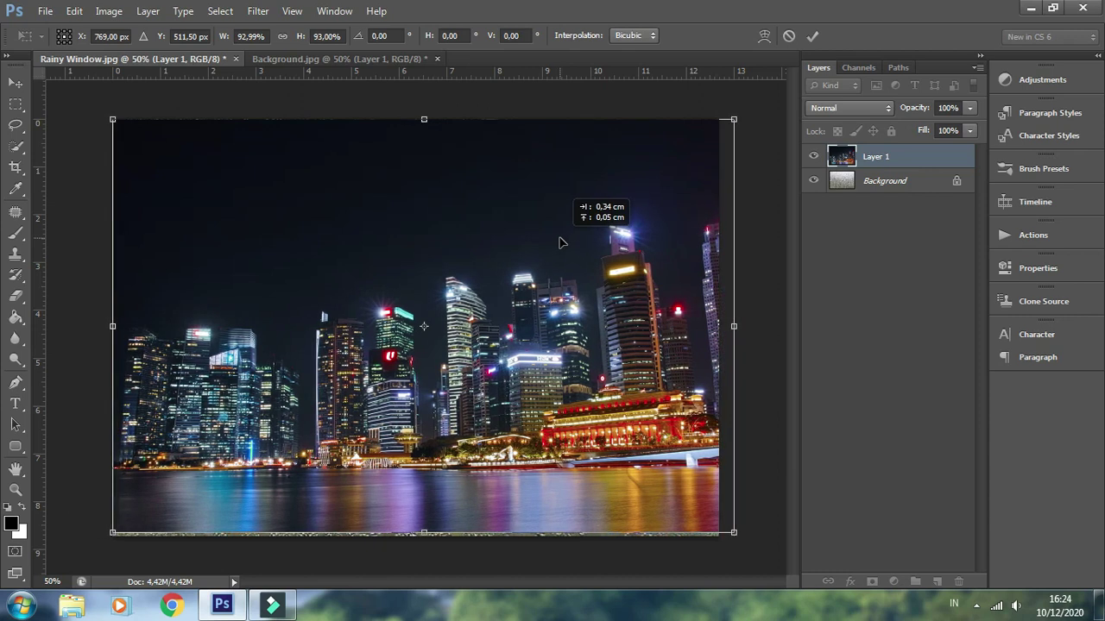
left_click_drag(111, 533, 103, 536)
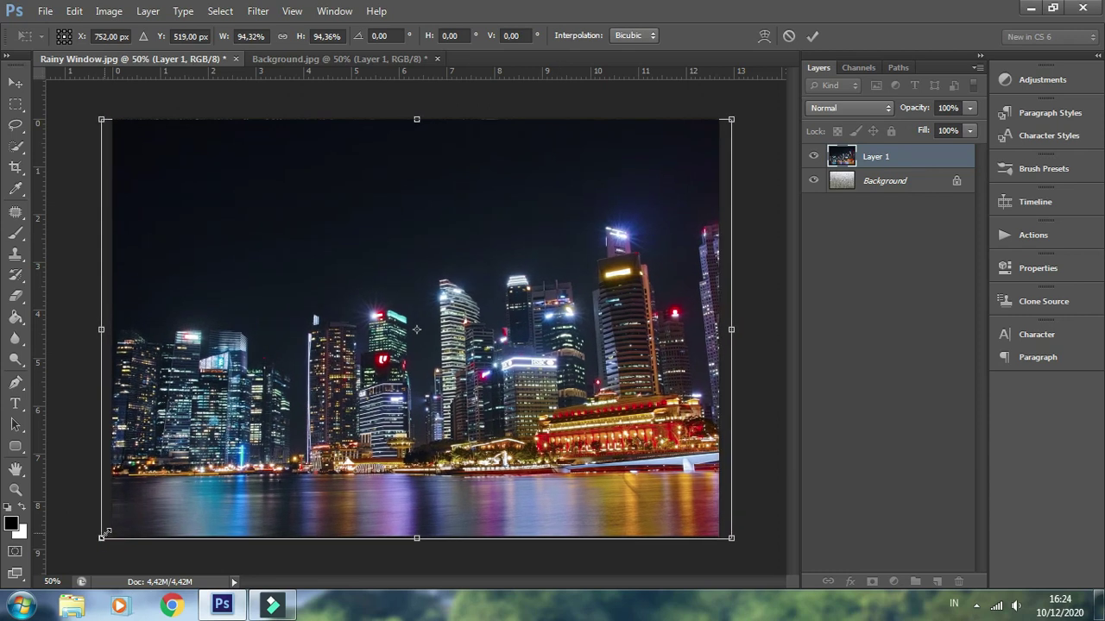
key("Return")
Crop the image to trim the skyline pixels overhanging the canvas edges.
left_click(21, 172)
left_click(65, 172)
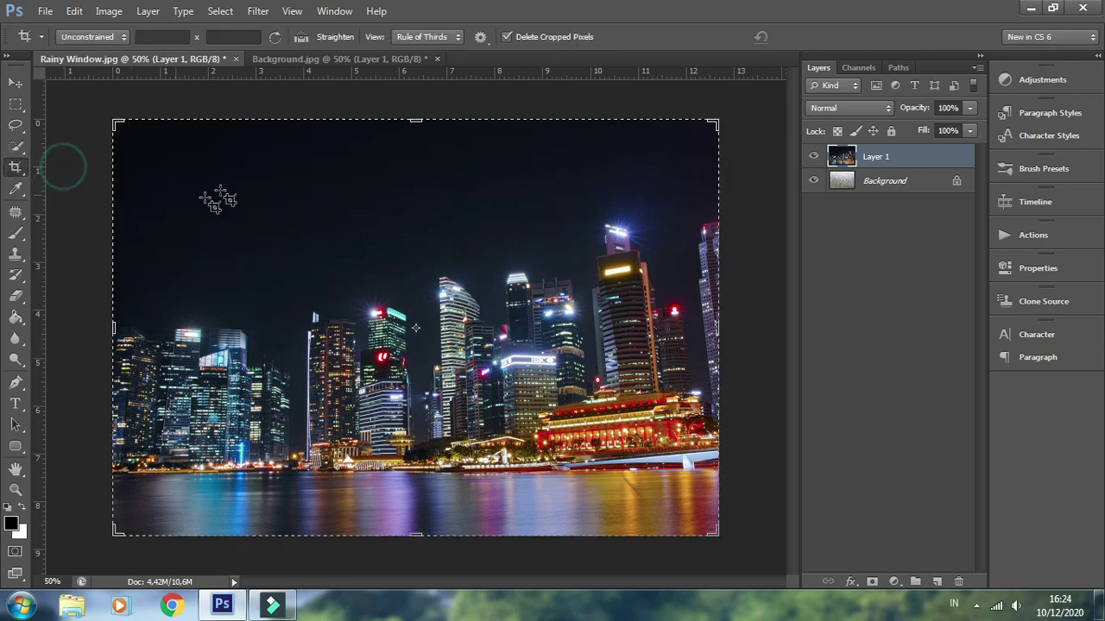
double_click(351, 242)
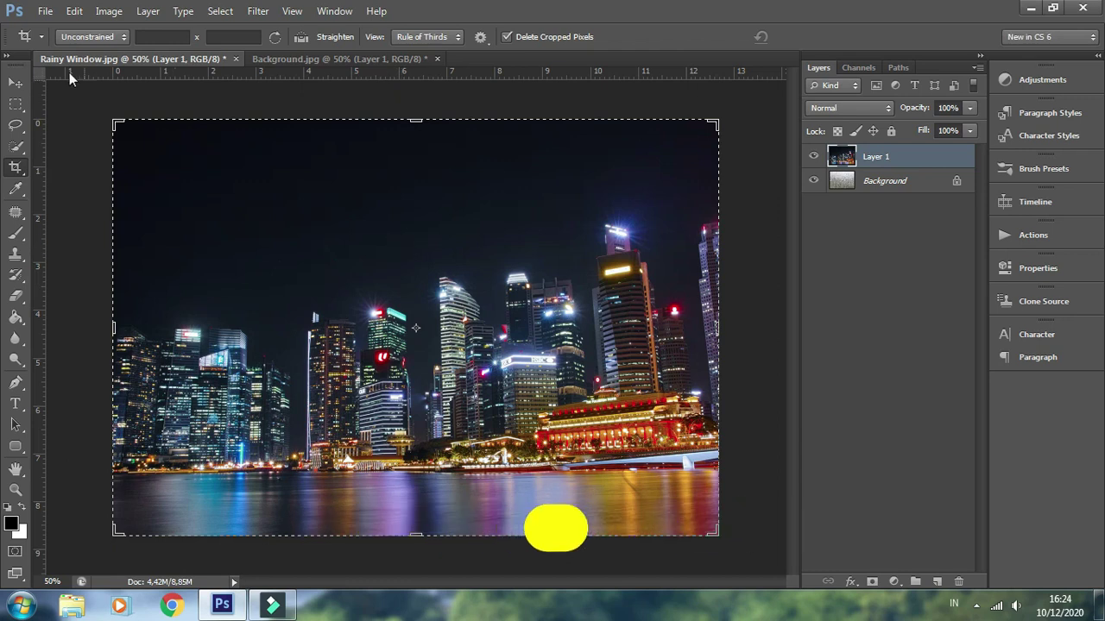
left_click(15, 82)
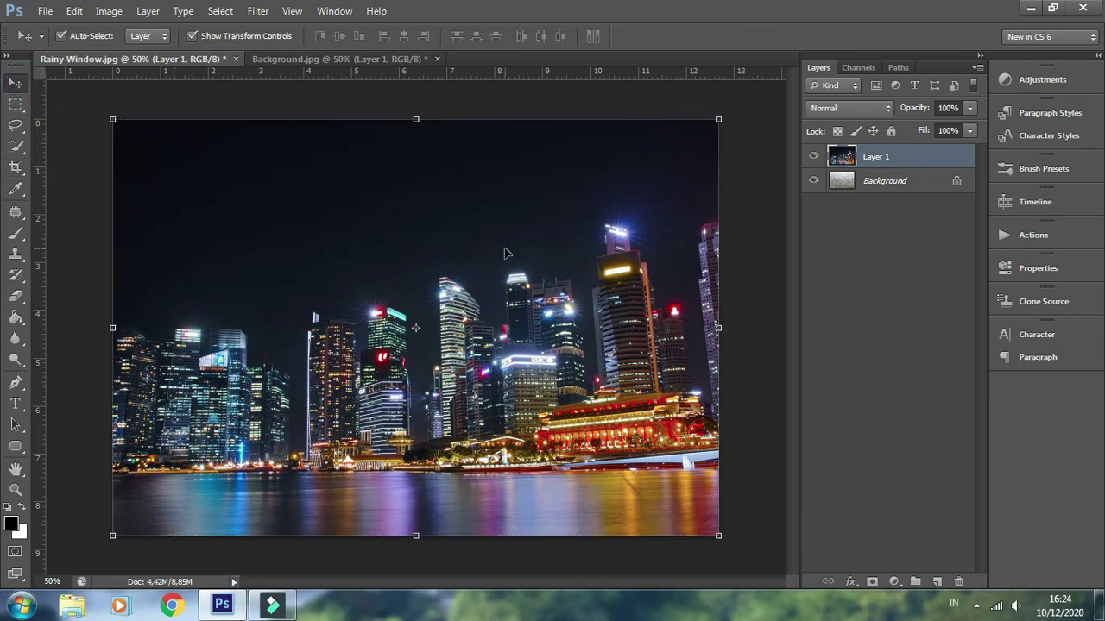
left_click(258, 11)
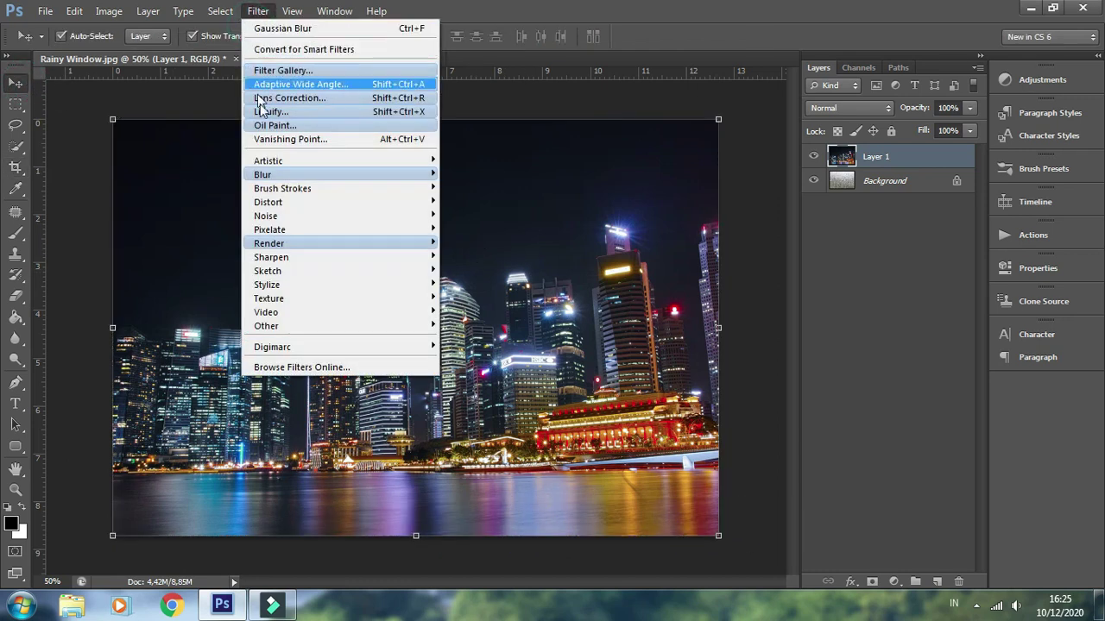
mouse_move(262, 175)
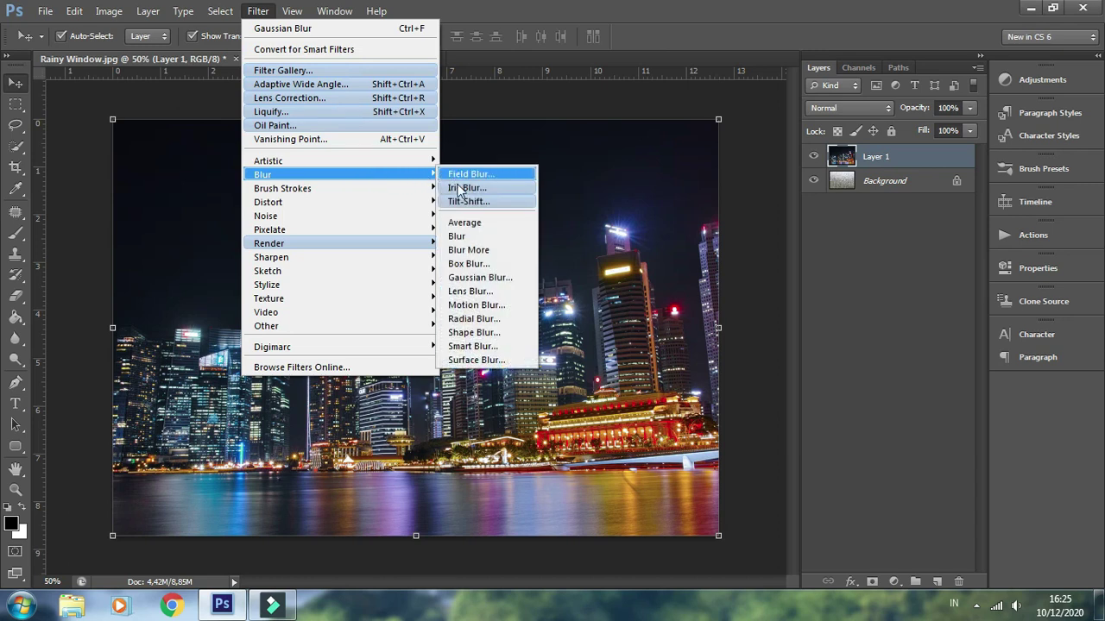
Apply a 10-pixel Gaussian Blur to the skyline layer and set it to Overlay blending.
left_click(475, 277)
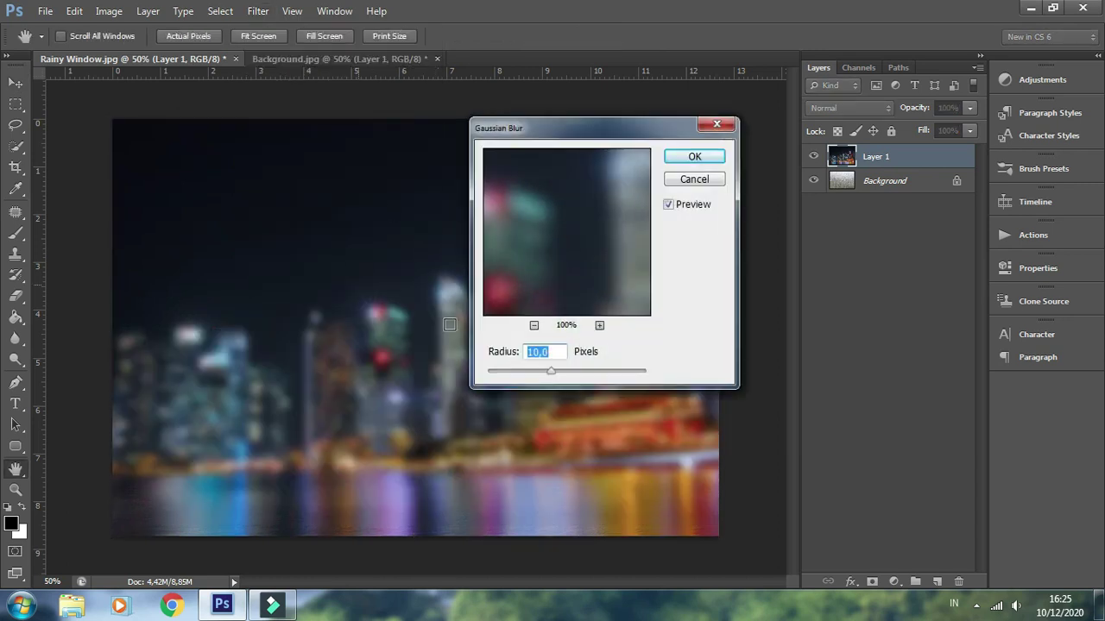
double_click(561, 351)
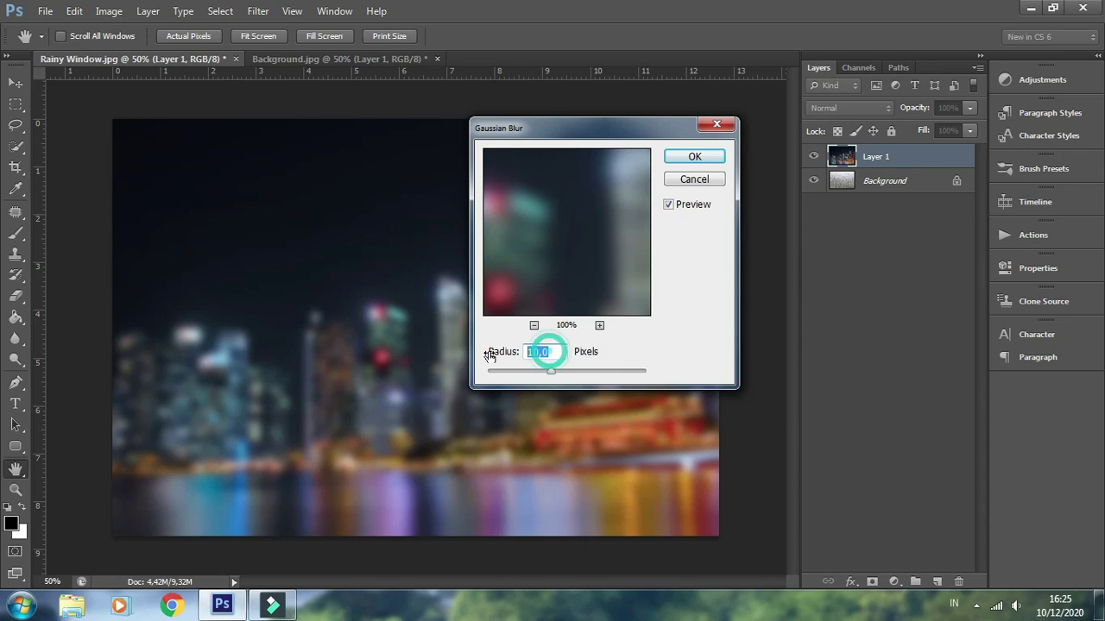
left_click(695, 156)
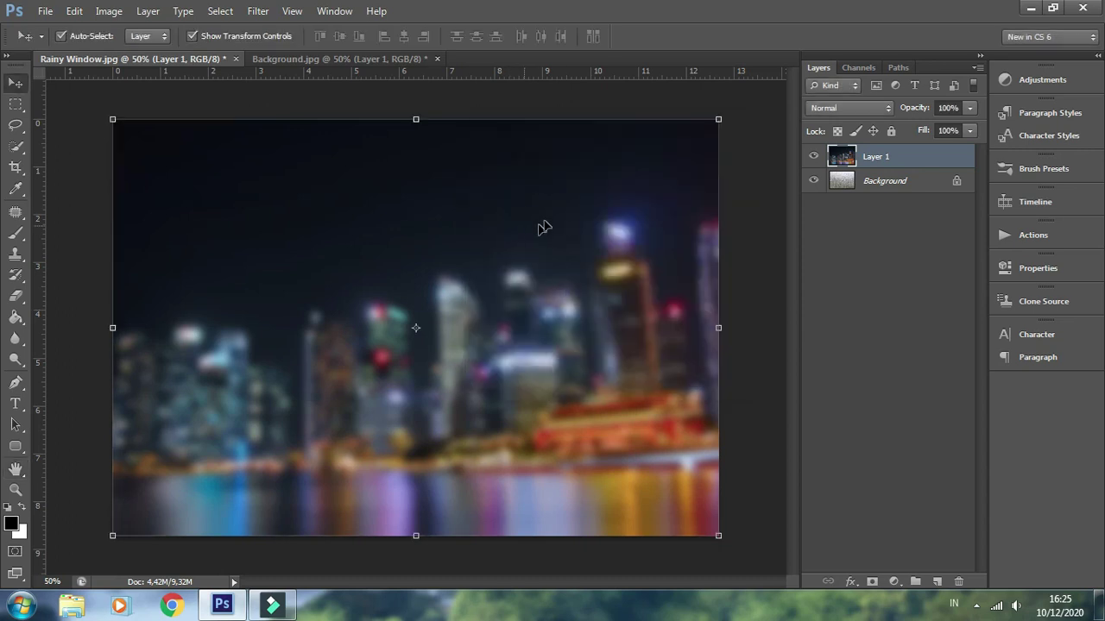
left_click(882, 113)
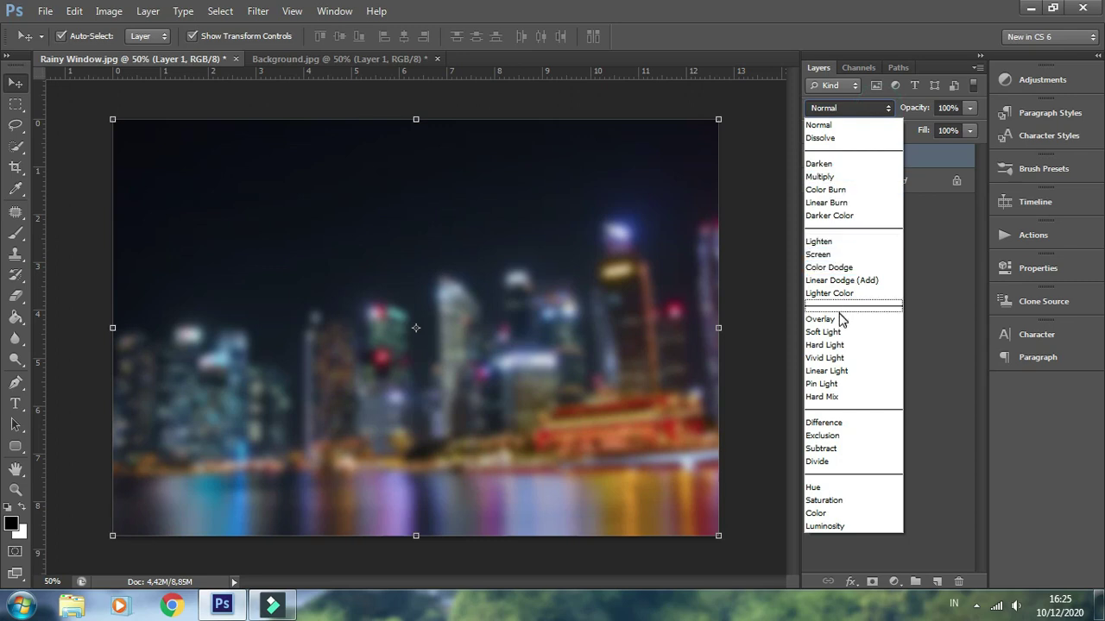
left_click(841, 320)
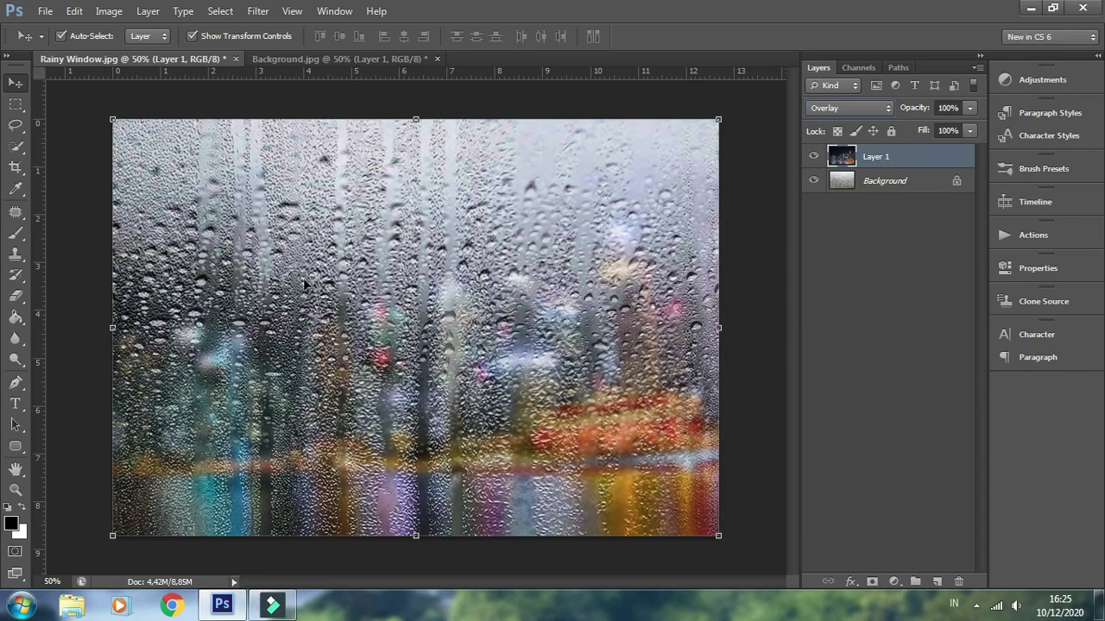
Type 'Hujan' in Yellowtail 60 pt at the upper left of the canvas.
left_click(20, 407)
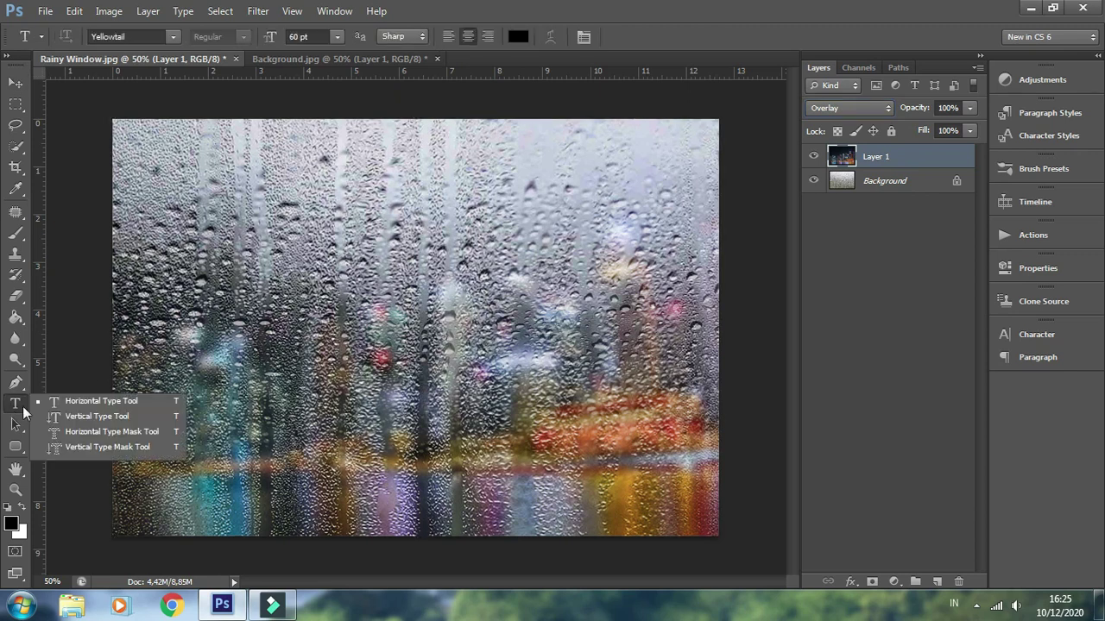
left_click(69, 402)
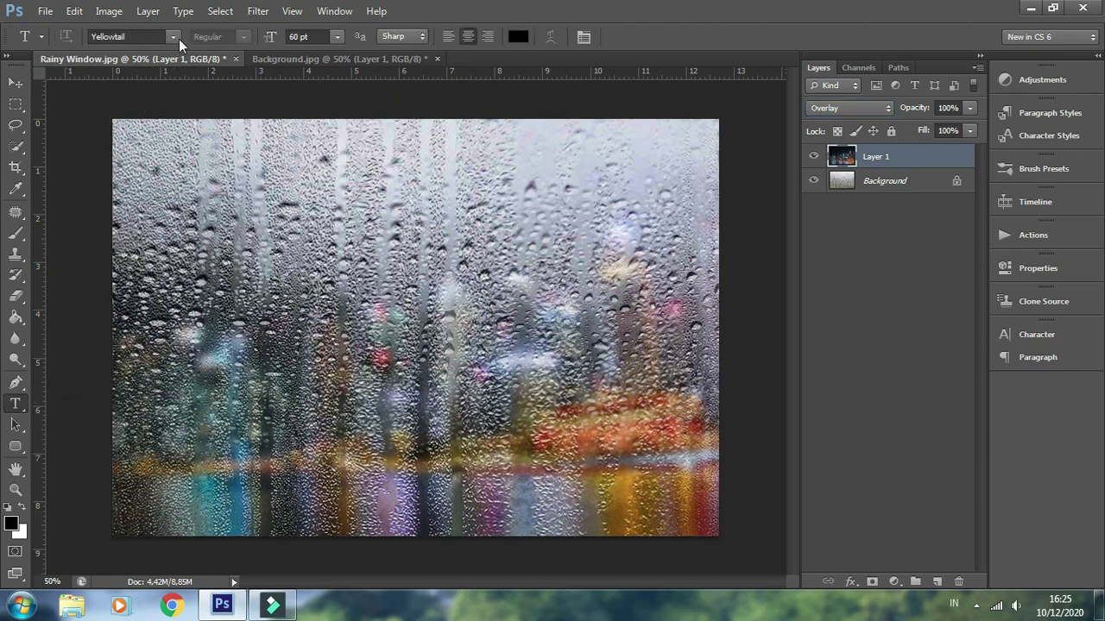
left_click(173, 37)
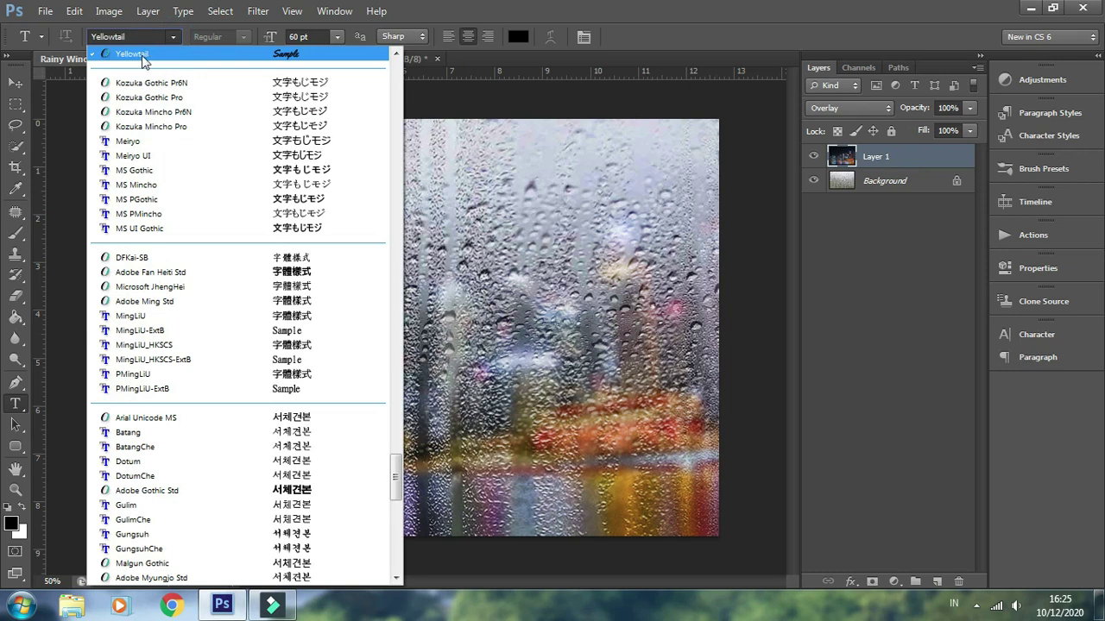
left_click(136, 44)
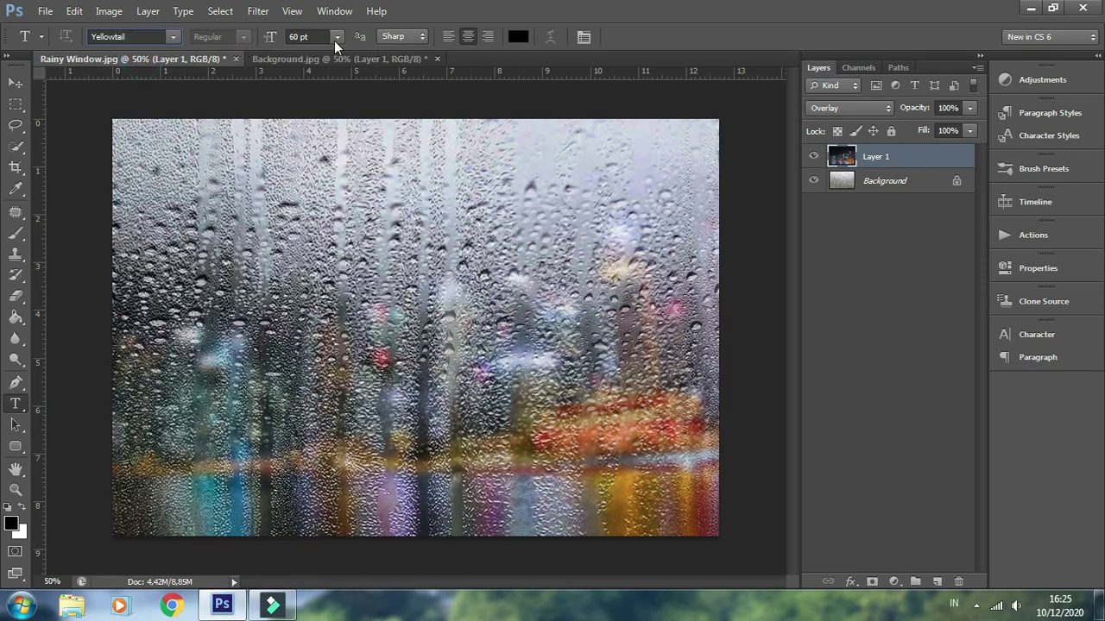
left_click(243, 307)
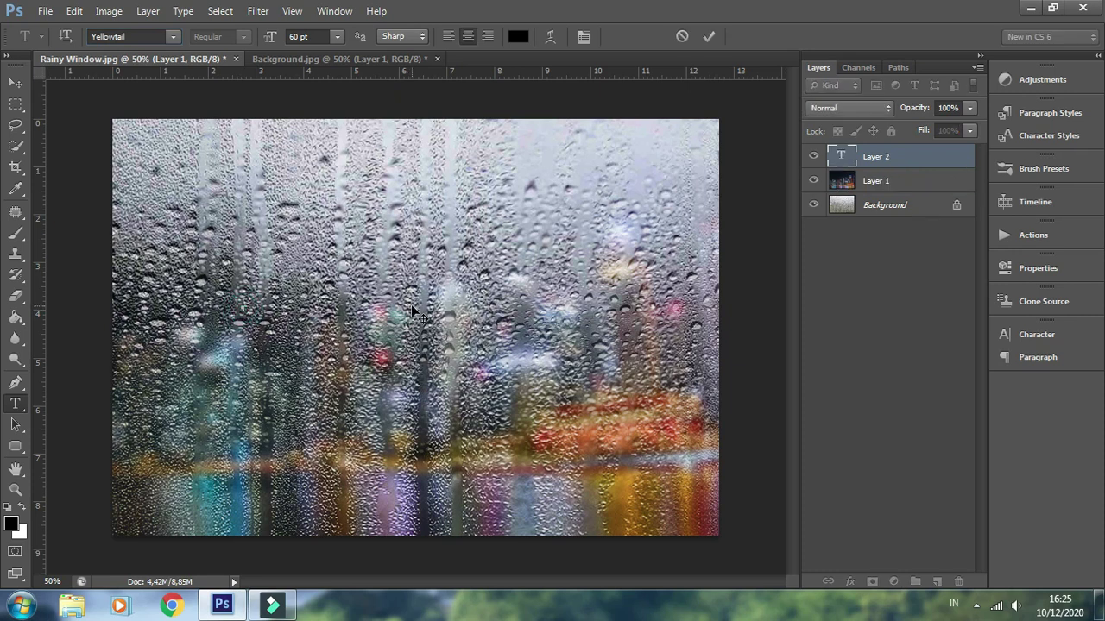
type("Hujan")
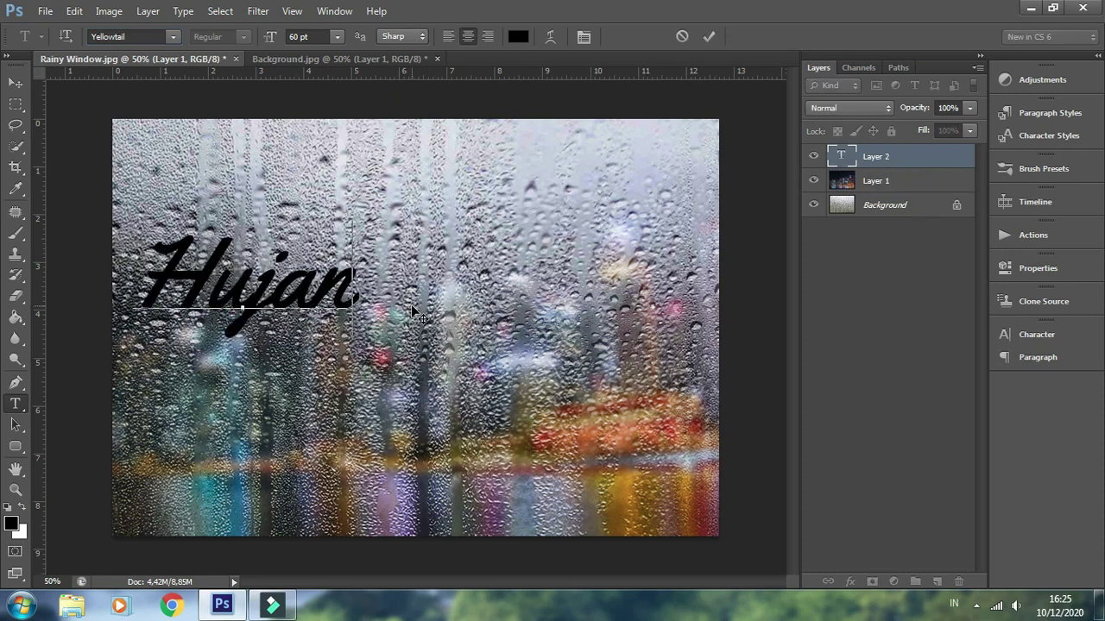
left_click(17, 83)
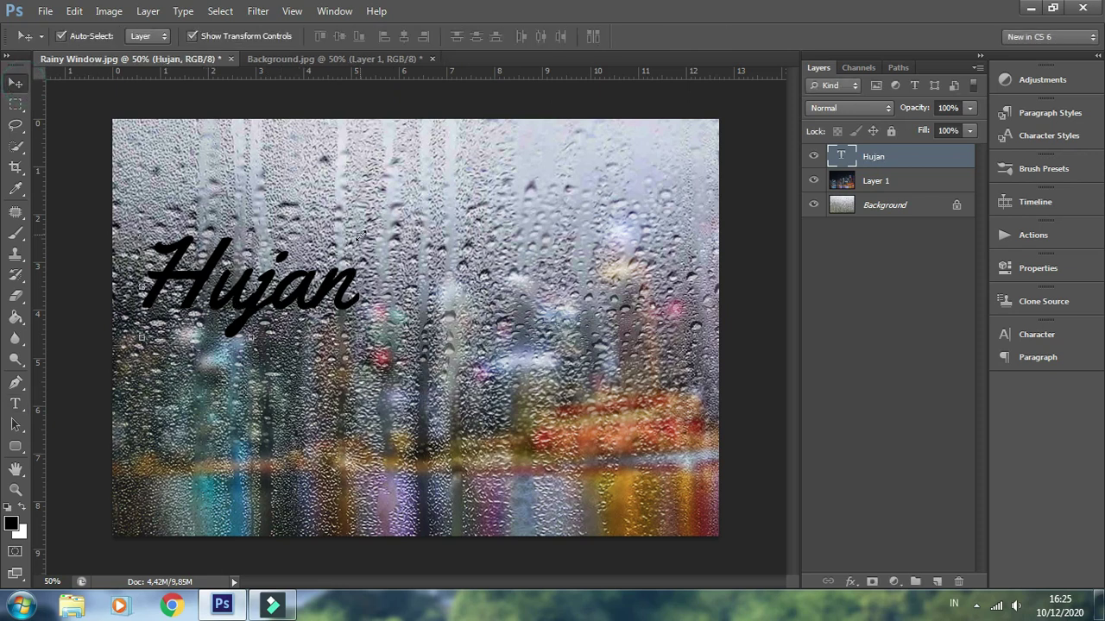
Enlarge the Hujan text to about 159% and tilt it slightly counter-clockwise.
key("ctrl+t")
left_click_drag(361, 235, 425, 181)
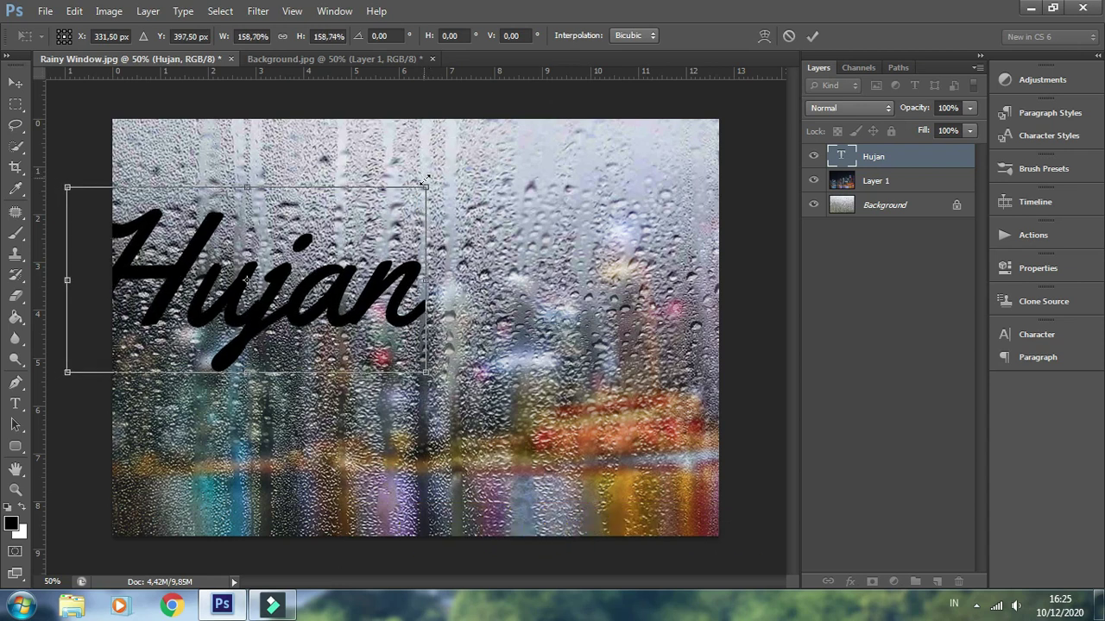
left_click_drag(445, 275, 445, 259)
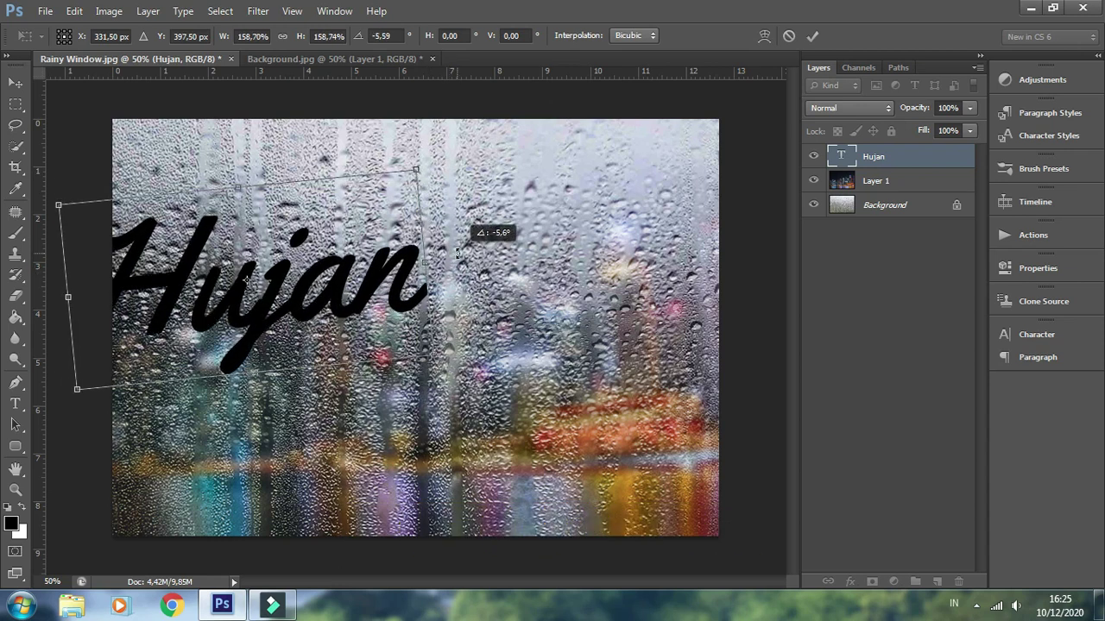
key("Return")
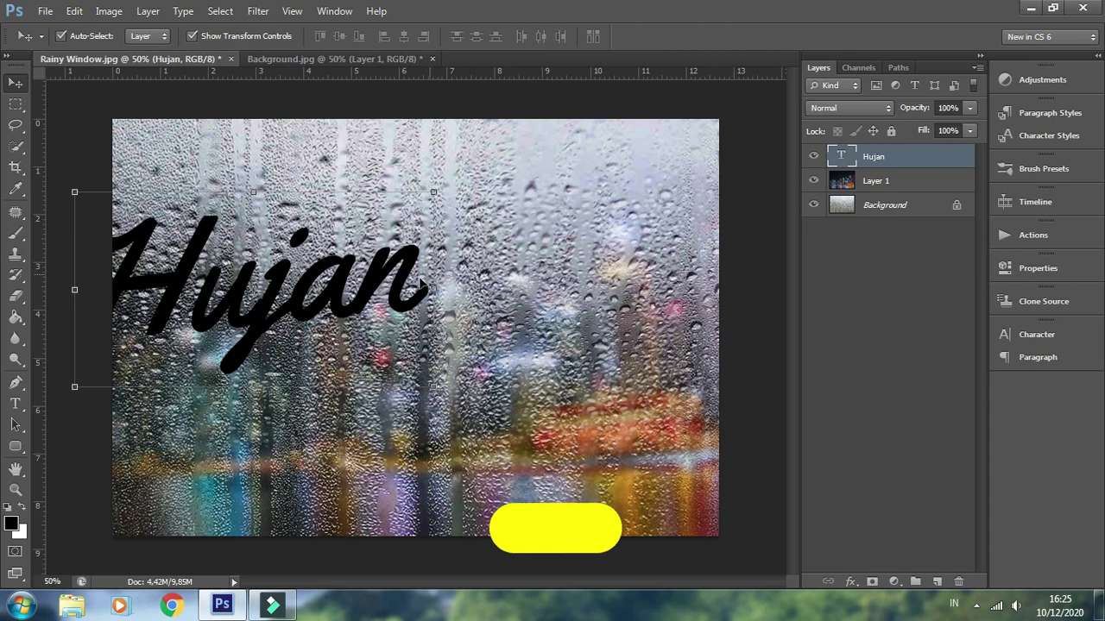
Center the Hujan text horizontally and vertically on the whole canvas.
key("ctrl+a")
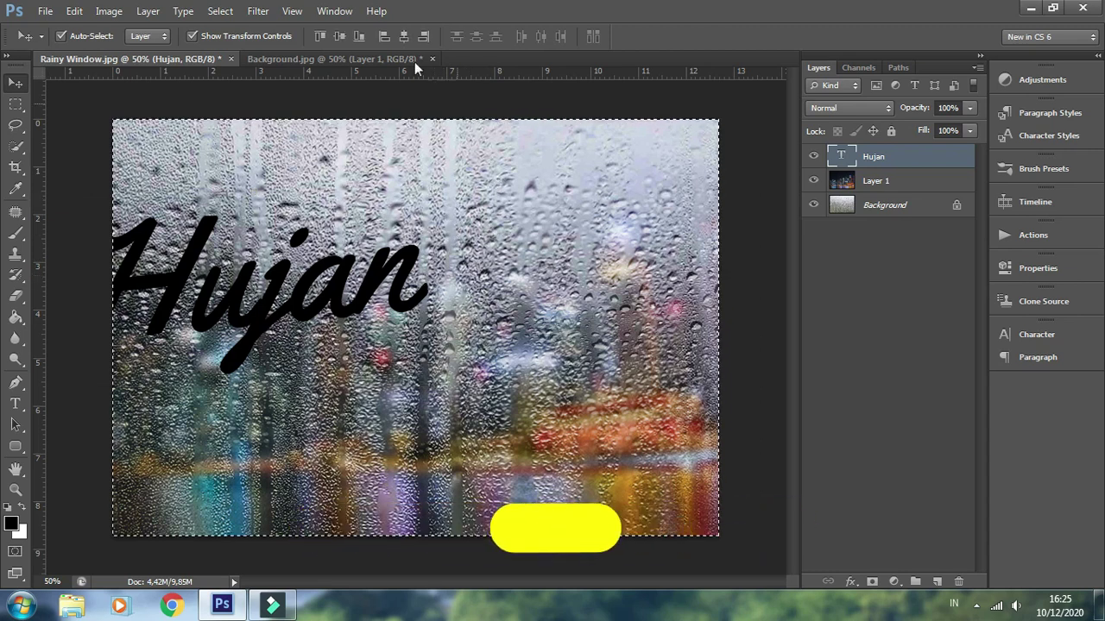
left_click(403, 36)
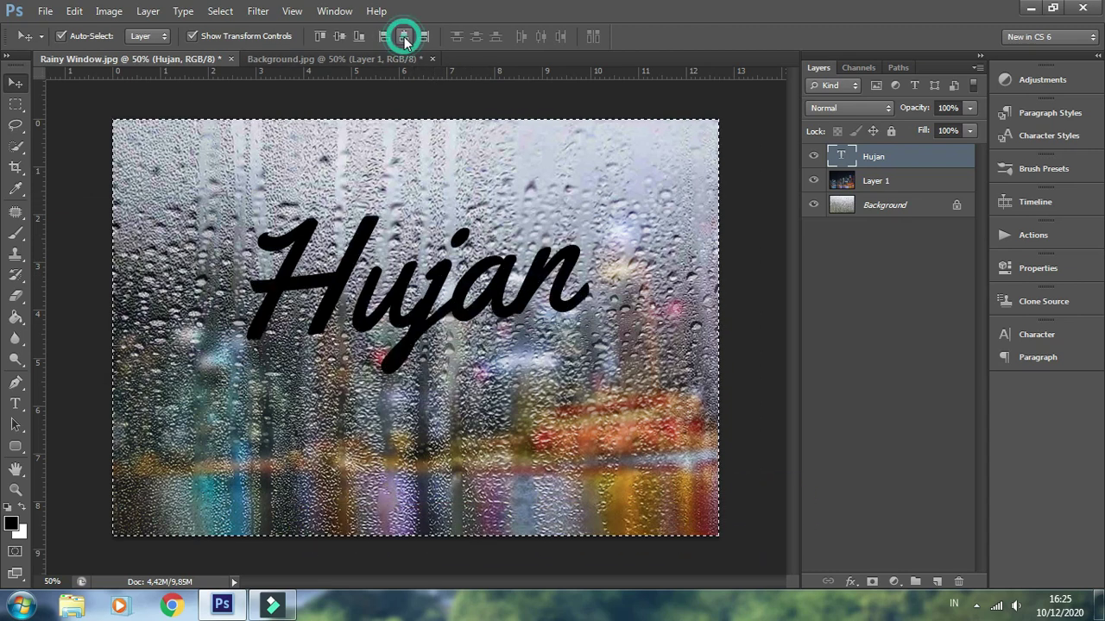
left_click(339, 36)
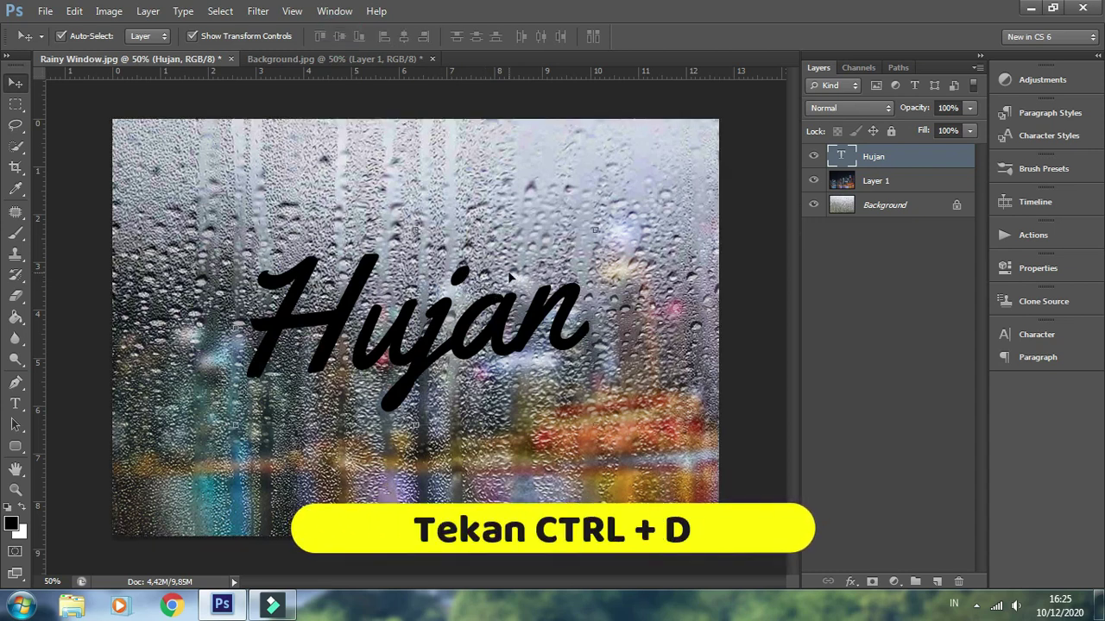
key("ctrl+d")
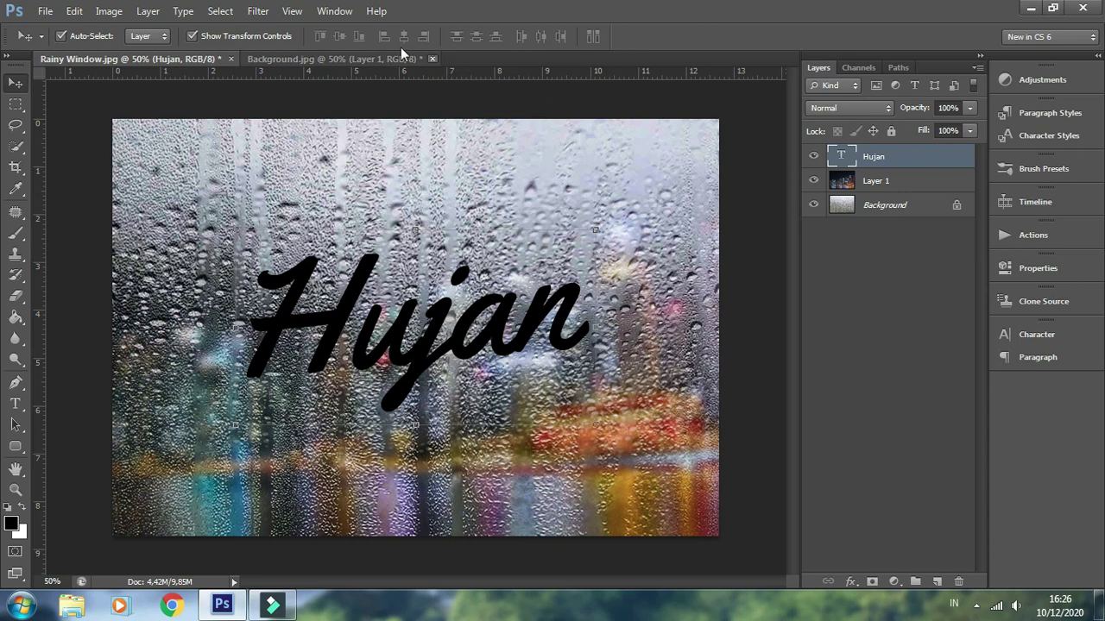
Rasterize the Hujan text into Liquify and check the Forward Warp brush settings.
left_click(259, 12)
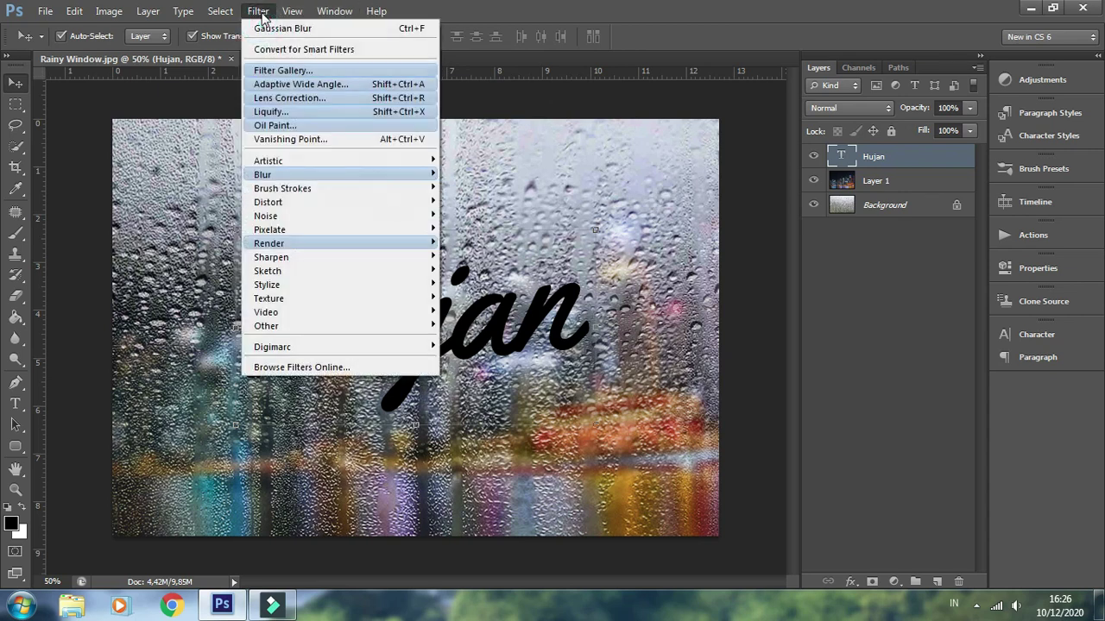
left_click(274, 111)
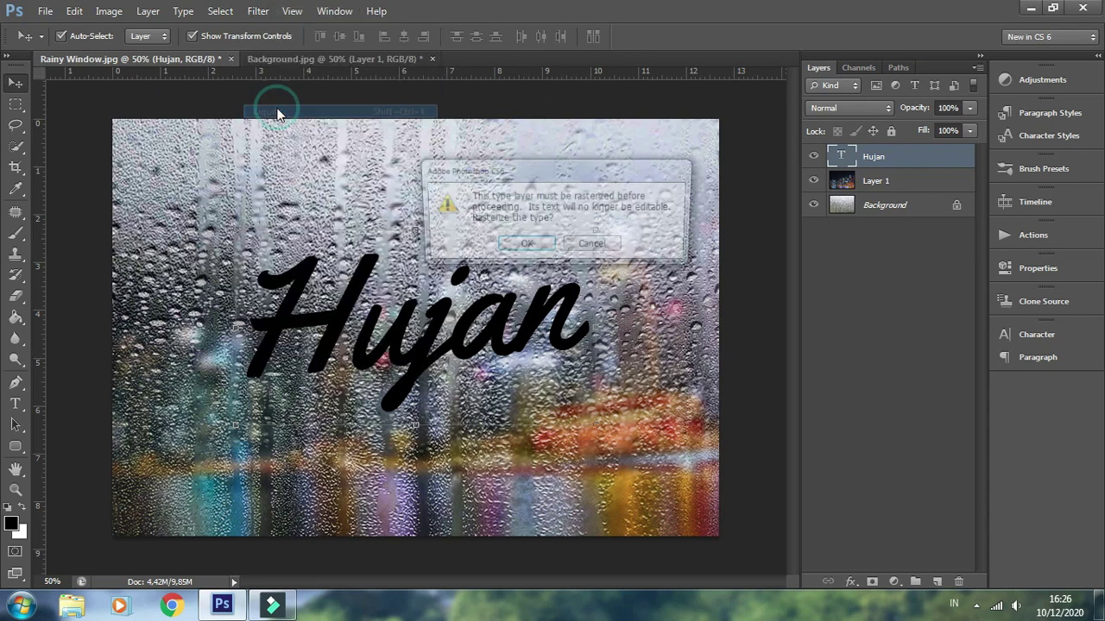
left_click(518, 246)
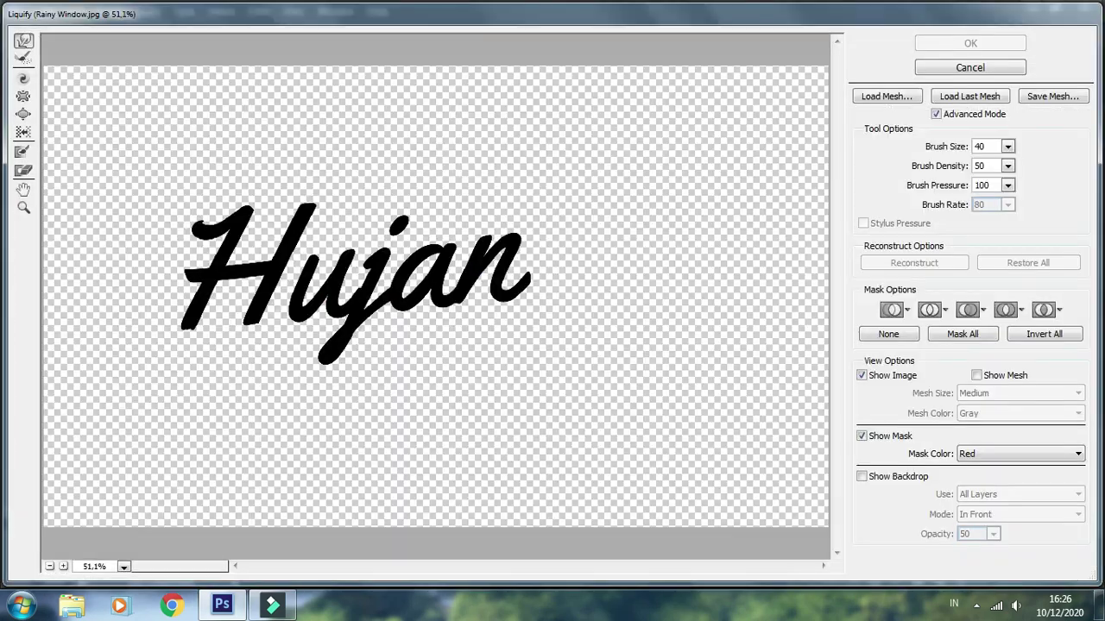
left_click(984, 165)
left_click(986, 185)
Pull the H, u, j and a strokes downward into drips and apply Liquify.
left_click_drag(188, 324, 176, 352)
left_click_drag(253, 318, 241, 355)
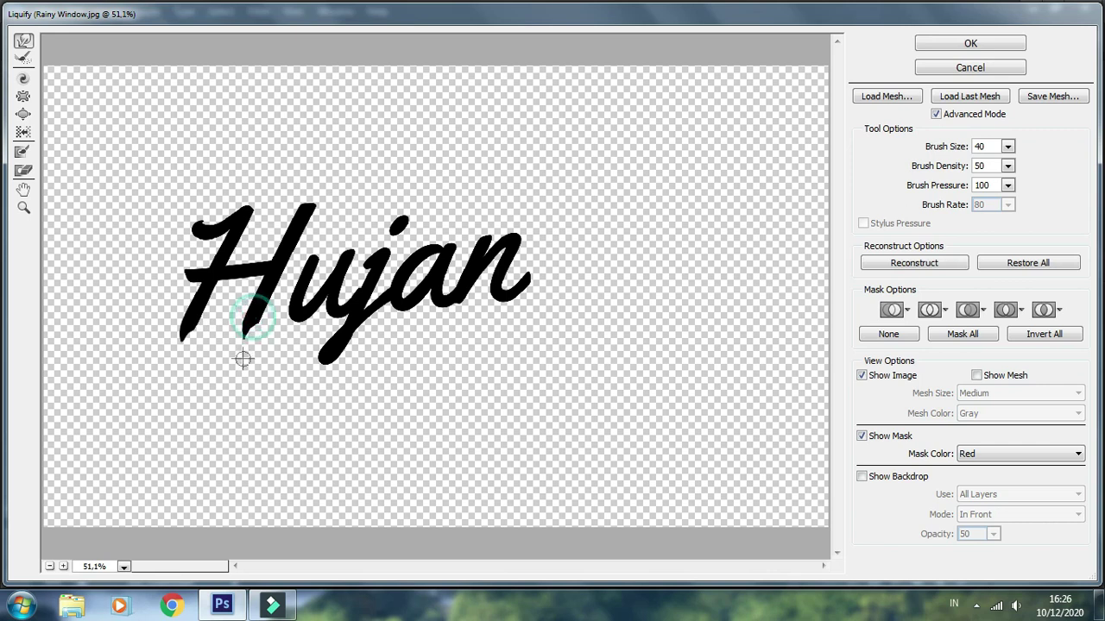
left_click_drag(251, 316, 266, 298)
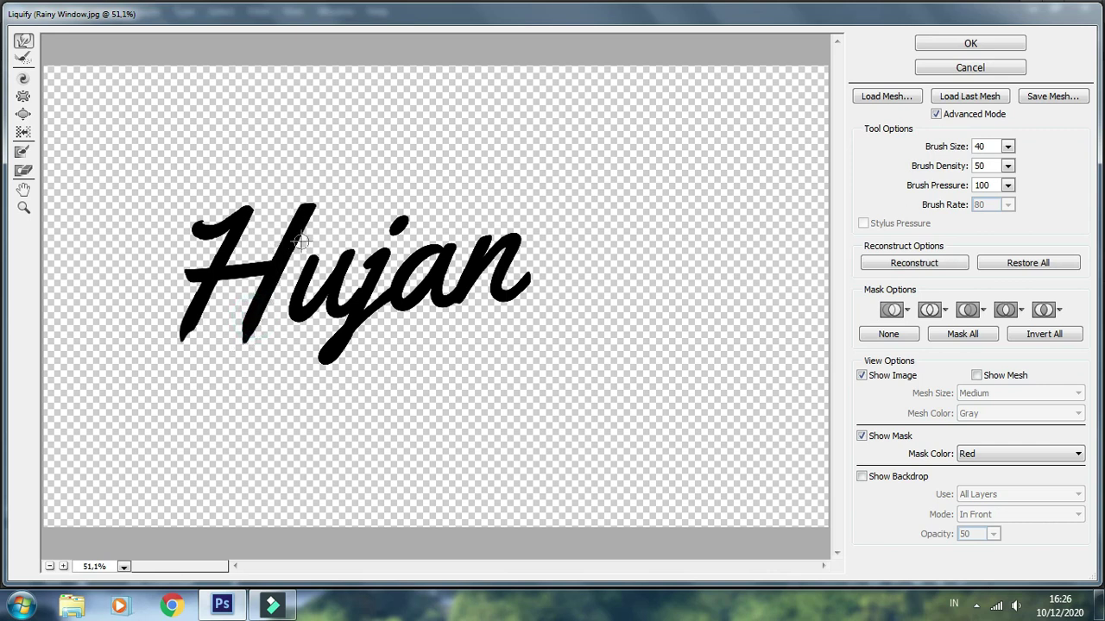
mouse_move(201, 230)
left_mouse_down()
mouse_move(229, 222)
mouse_move(199, 230)
left_mouse_up()
left_click_drag(297, 317, 310, 302)
mouse_move(327, 358)
left_mouse_down()
mouse_move(311, 382)
mouse_move(320, 357)
left_mouse_up()
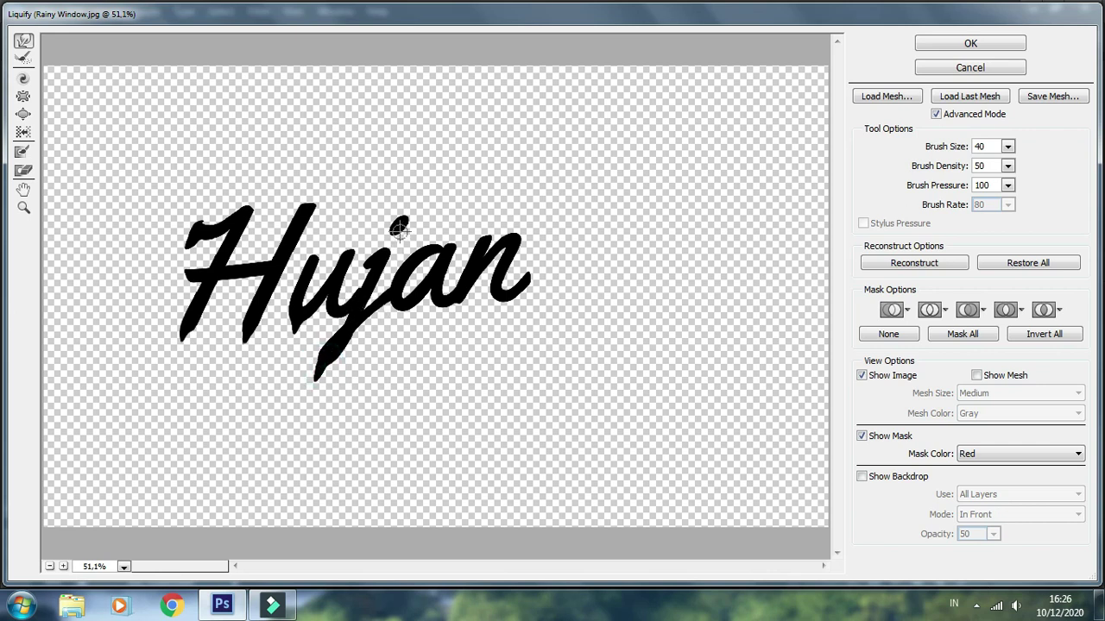
left_click_drag(397, 226, 391, 246)
left_click_drag(405, 305, 502, 316)
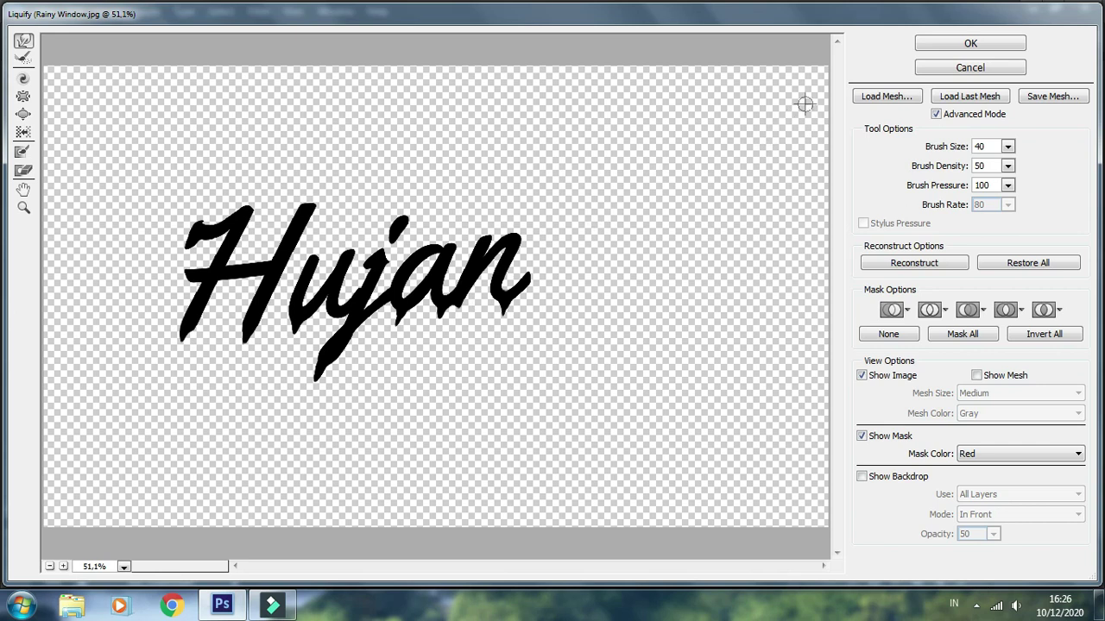
left_click(970, 45)
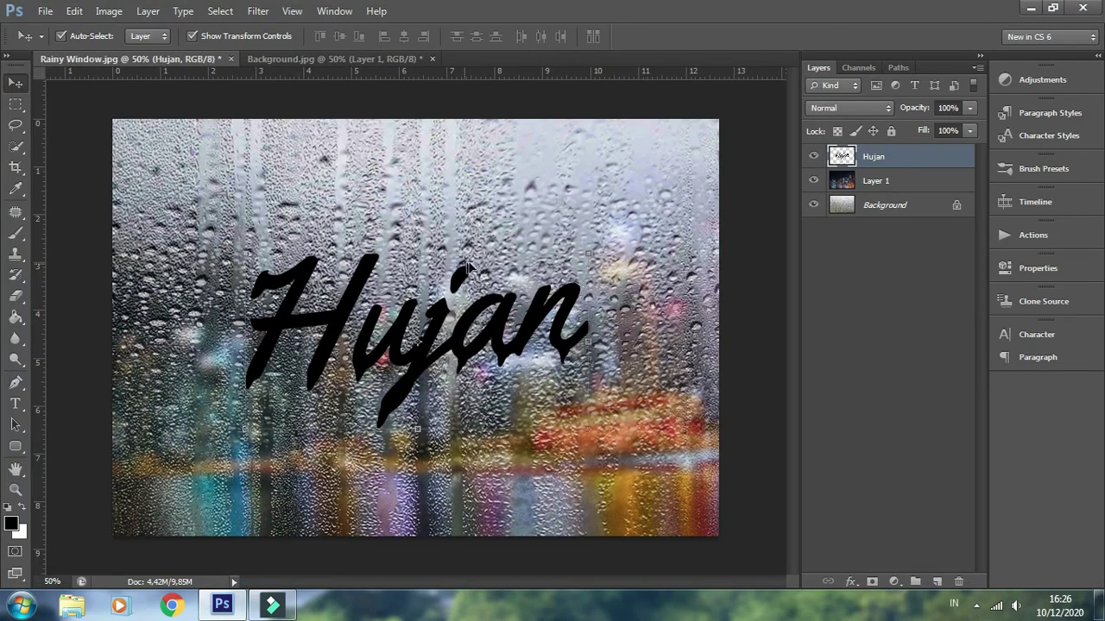
Set the Hujan layer to Overlay and add a duplicate at 30% opacity.
left_click(848, 111)
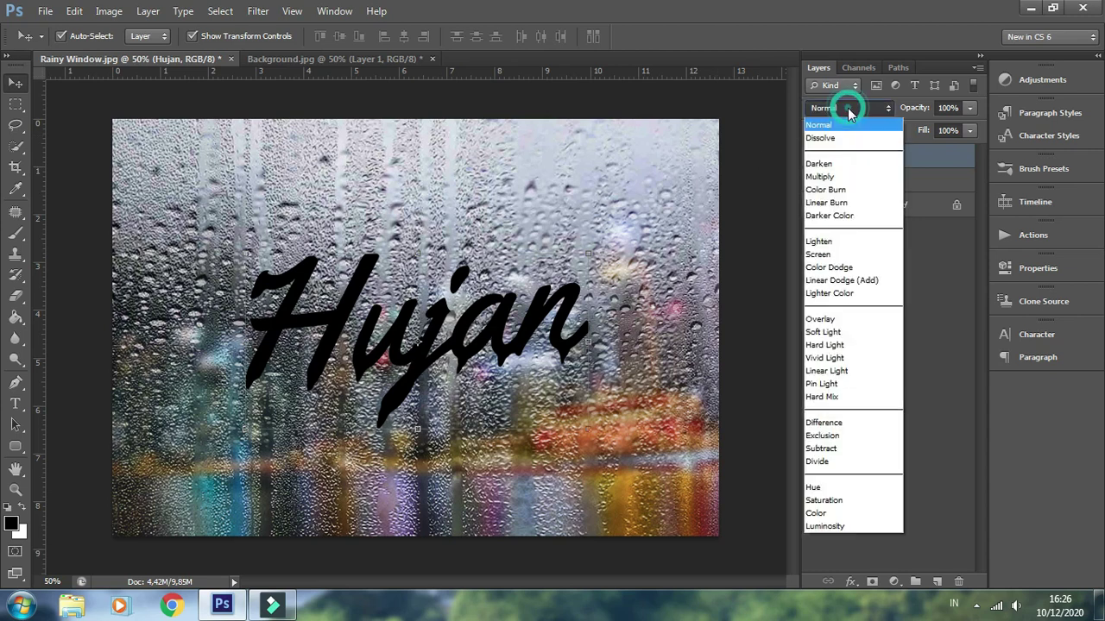
left_click(841, 316)
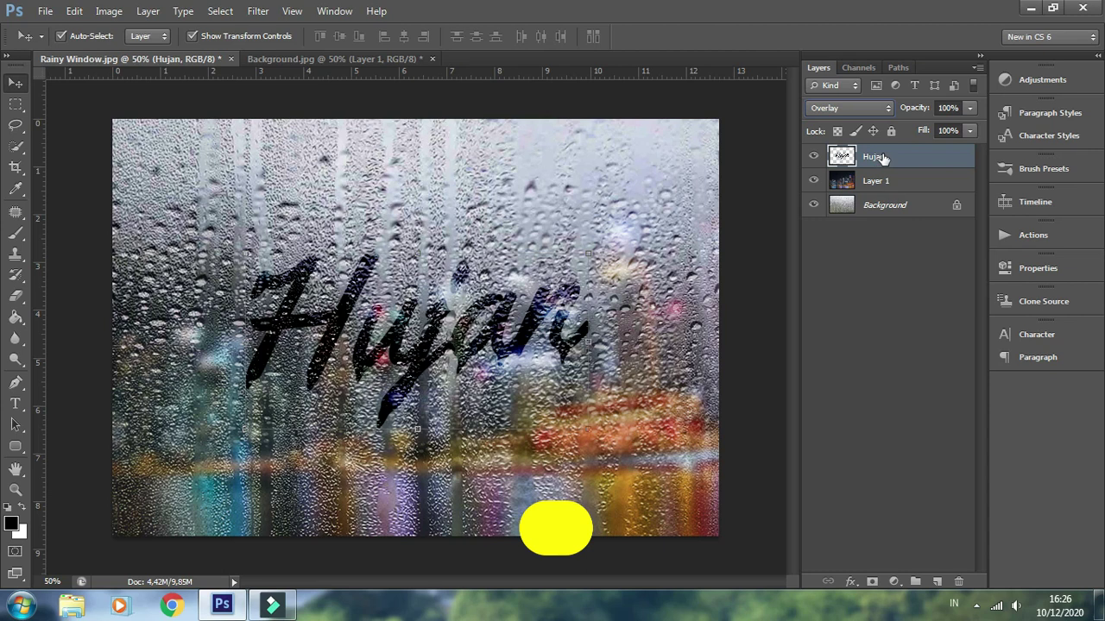
key("ctrl+j")
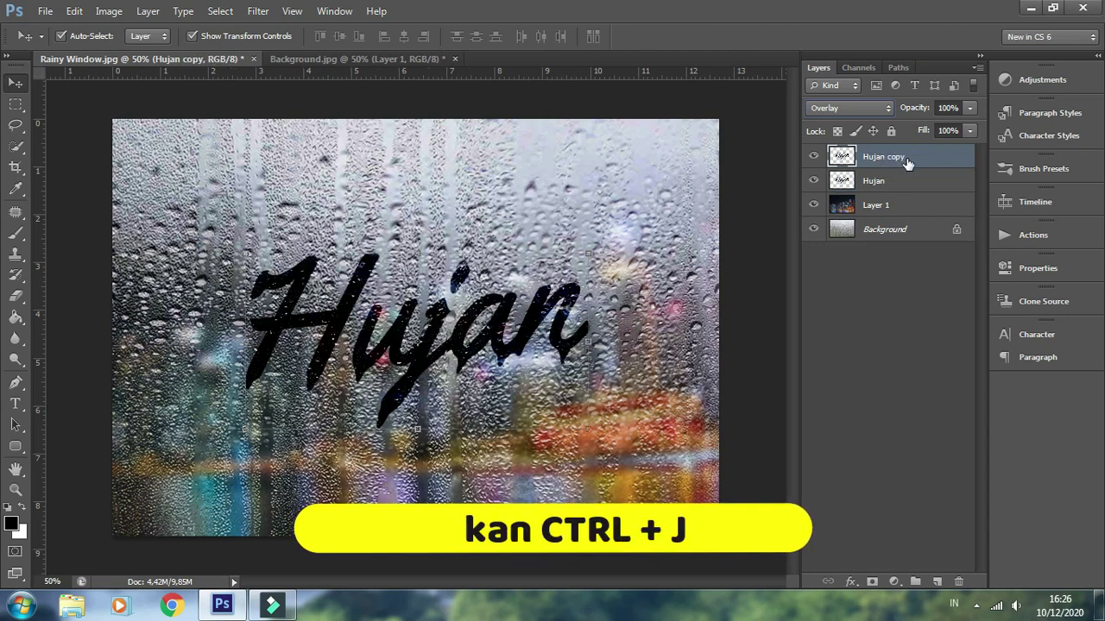
left_click(947, 108)
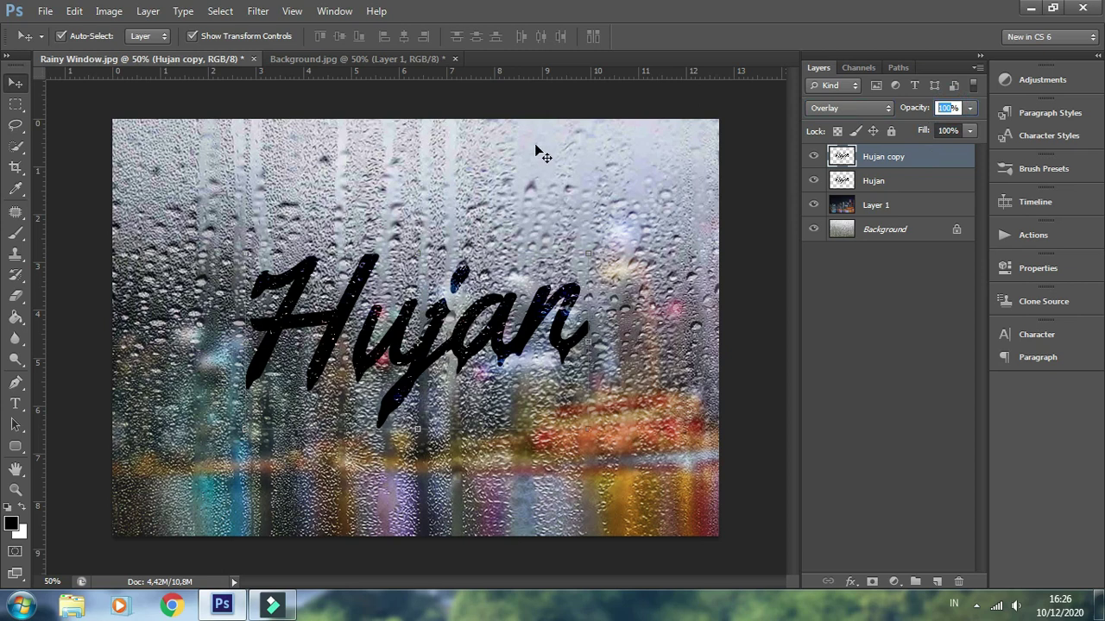
type("30")
key("Return")
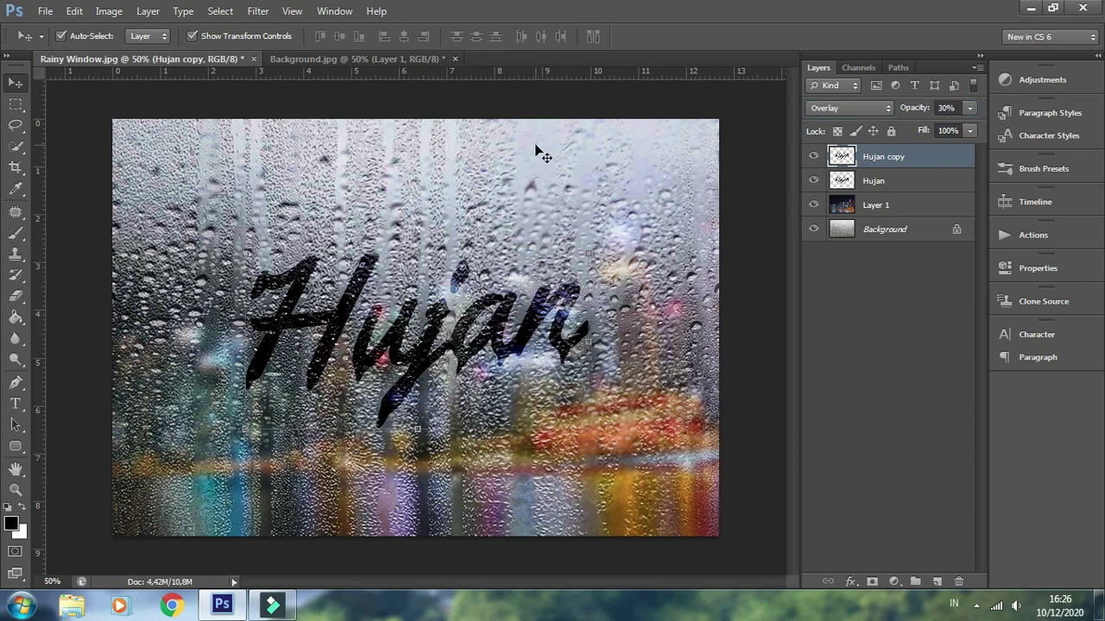
left_click(900, 229)
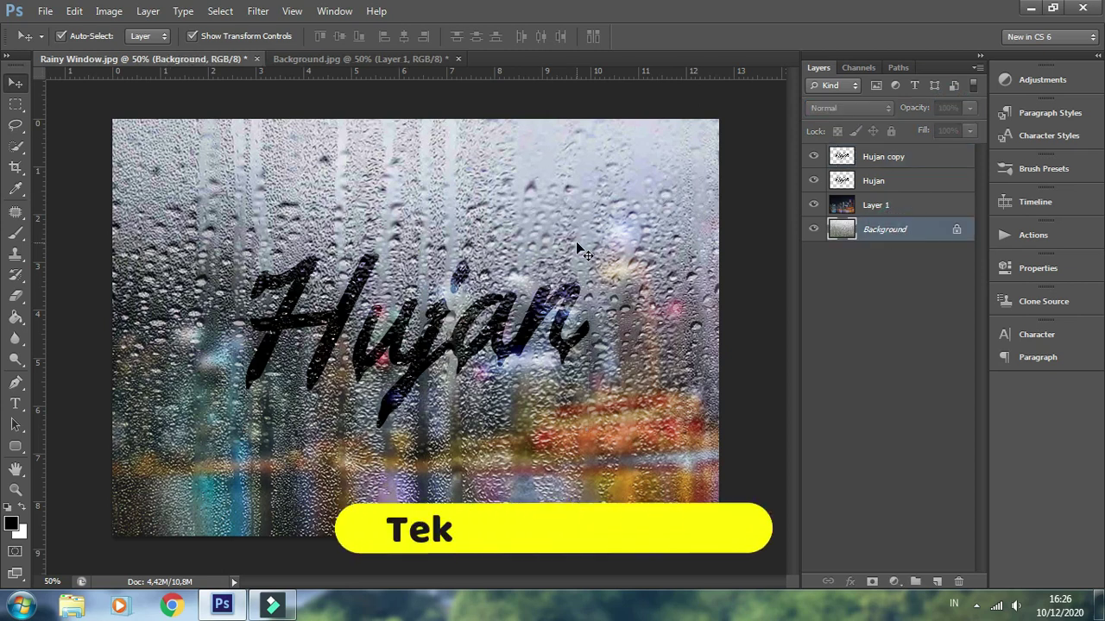
scroll(406, 208, "up", 1)
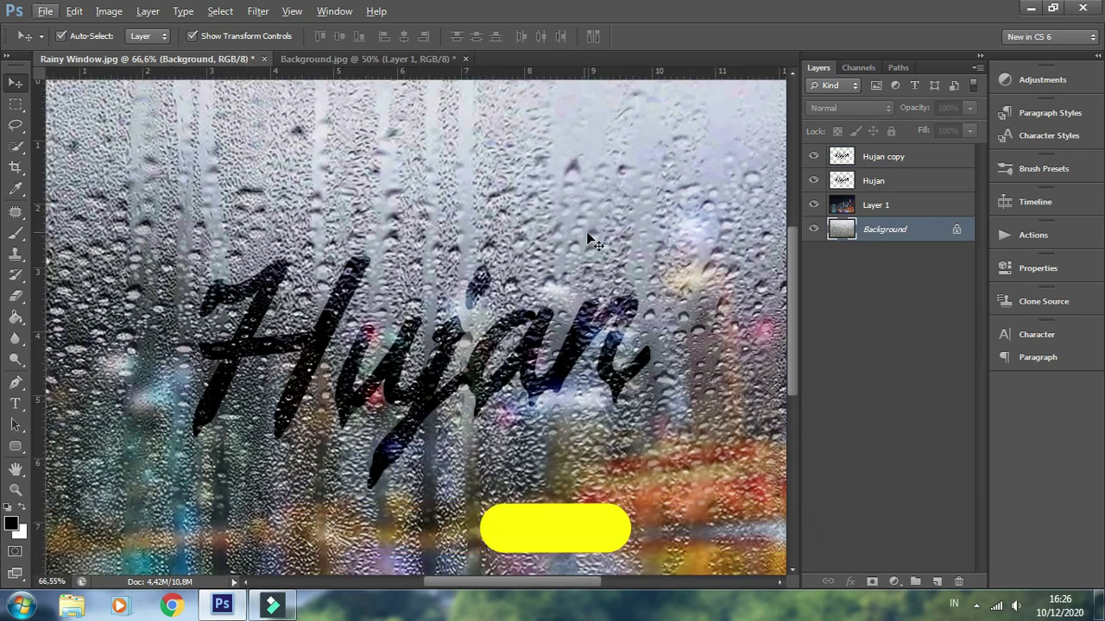
scroll(587, 240, "up", 1)
scroll(590, 244, "up", 1)
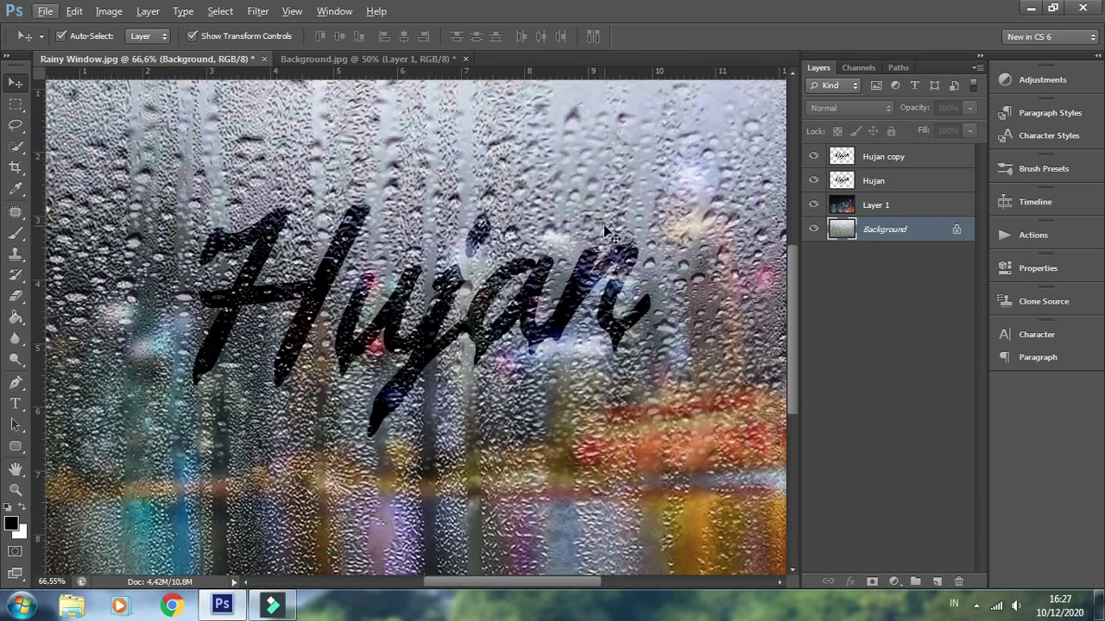
scroll(603, 224, "up", 2)
scroll(568, 227, "up", 1)
scroll(567, 226, "down", 1)
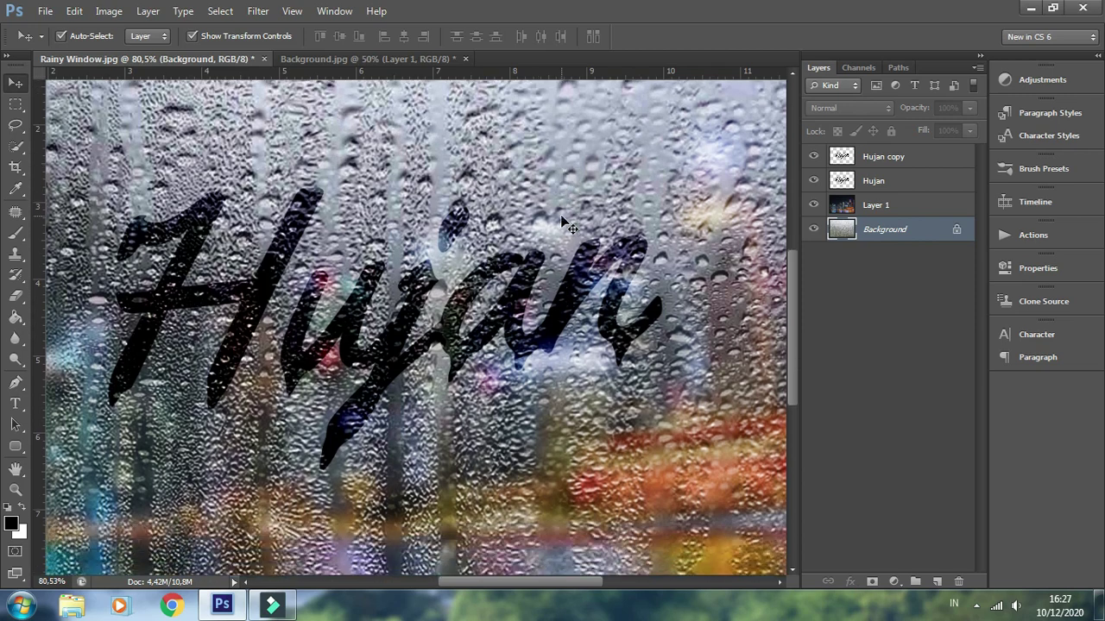